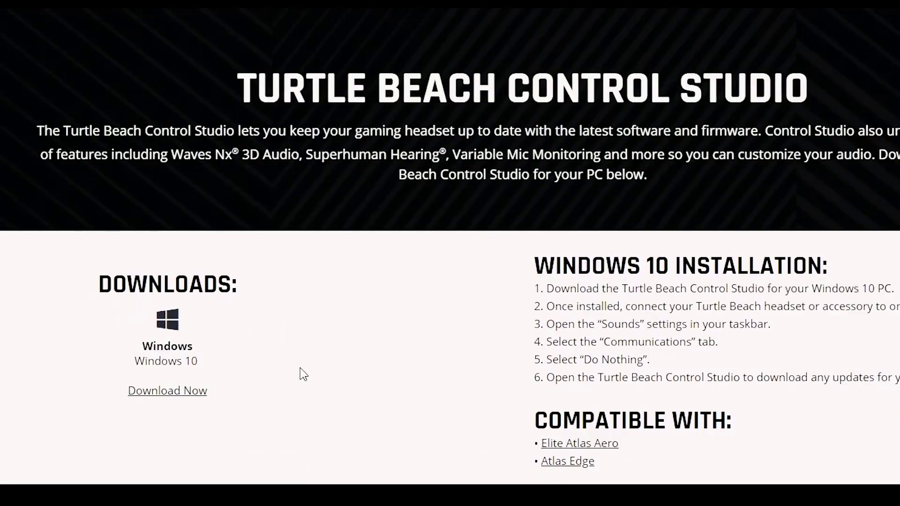
# Step: Download the Windows 10 installer ControlStudio1.1.9.msi from the Turtle Beach Control Studio page
pyautogui.click(169, 394)
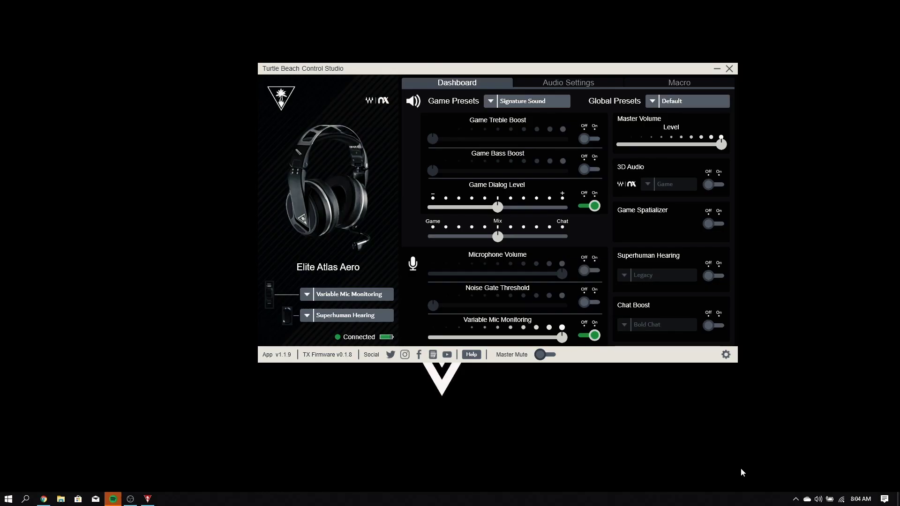
# Step: Exit the Turtle Beach background app from its system tray icon
pyautogui.click(796, 499)
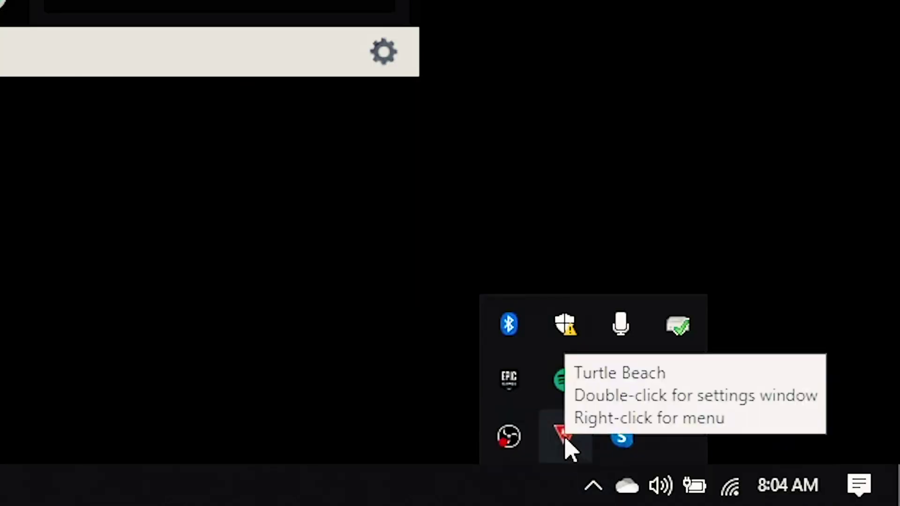
pyautogui.rightClick(786, 484)
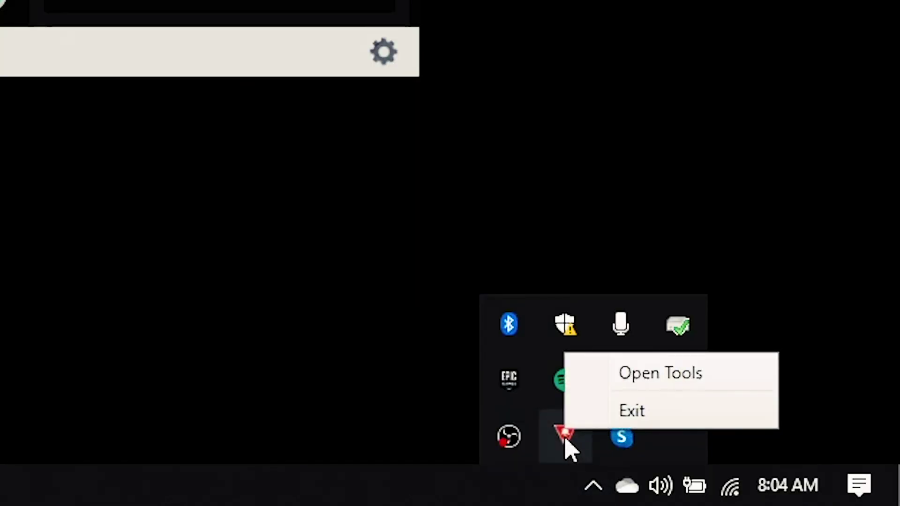
pyautogui.click(637, 412)
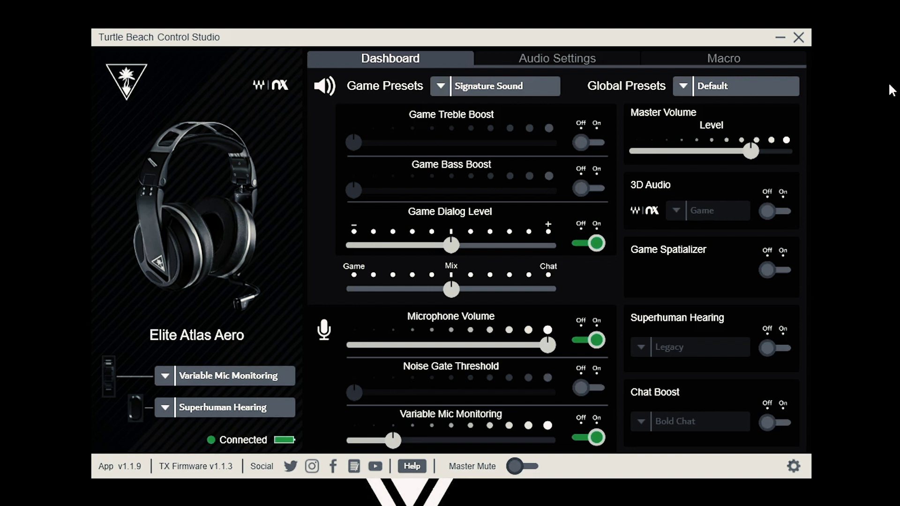
# Step: Turn Game Treble Boost on and raise it to about 80%
pyautogui.click(582, 142)
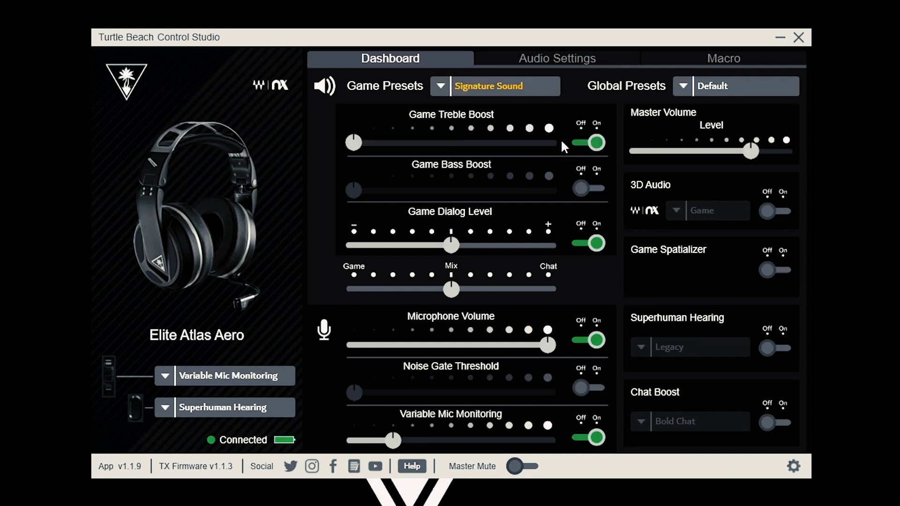
pyautogui.click(451, 143)
pyautogui.moveTo(451, 143); pyautogui.dragTo(520, 143)
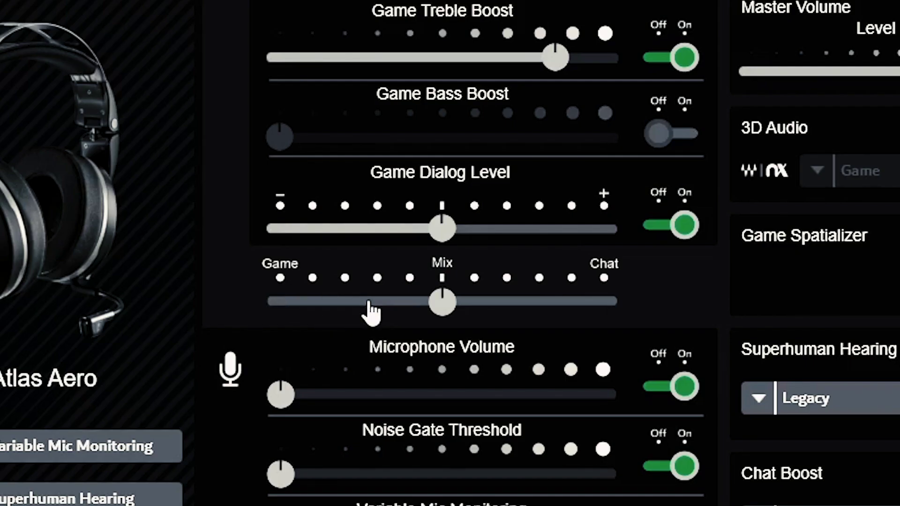
# Step: Adjust the Game/Chat balance and raise the Windows speaker volume to 79
pyautogui.click(369, 305)
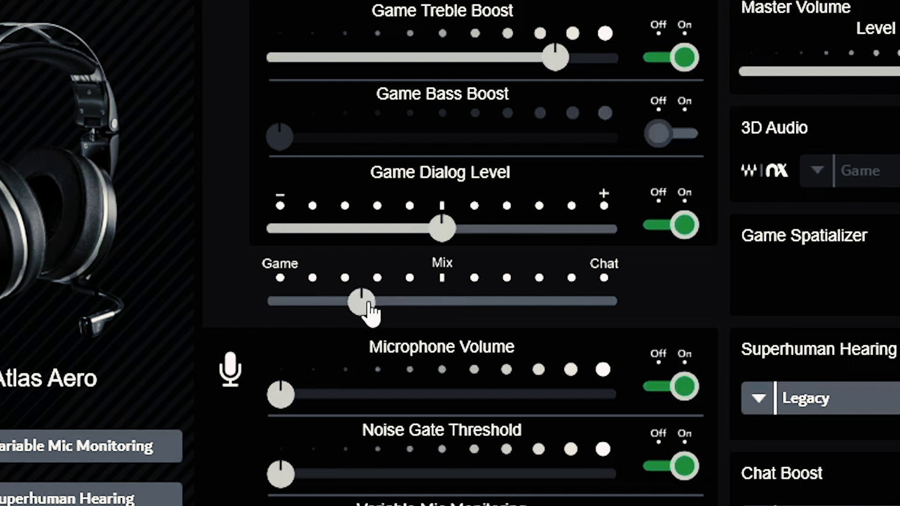
pyautogui.click(537, 309)
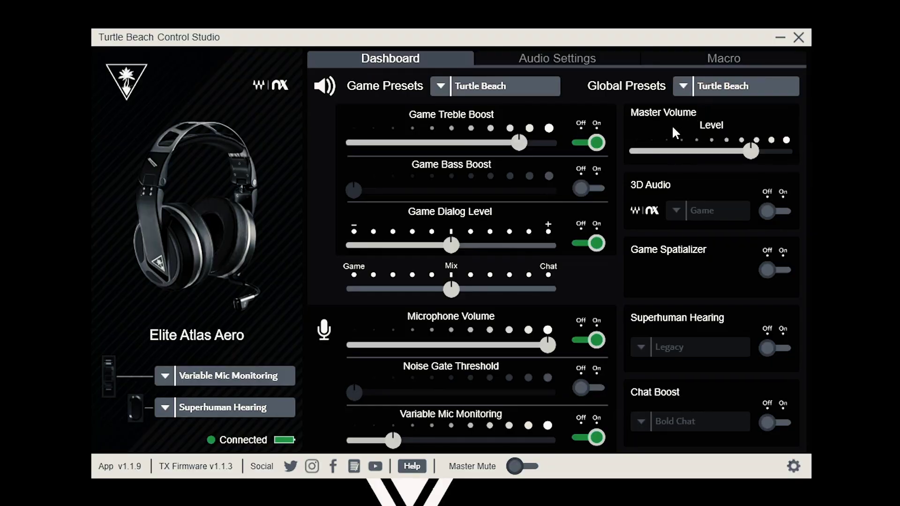
pyautogui.click(815, 496)
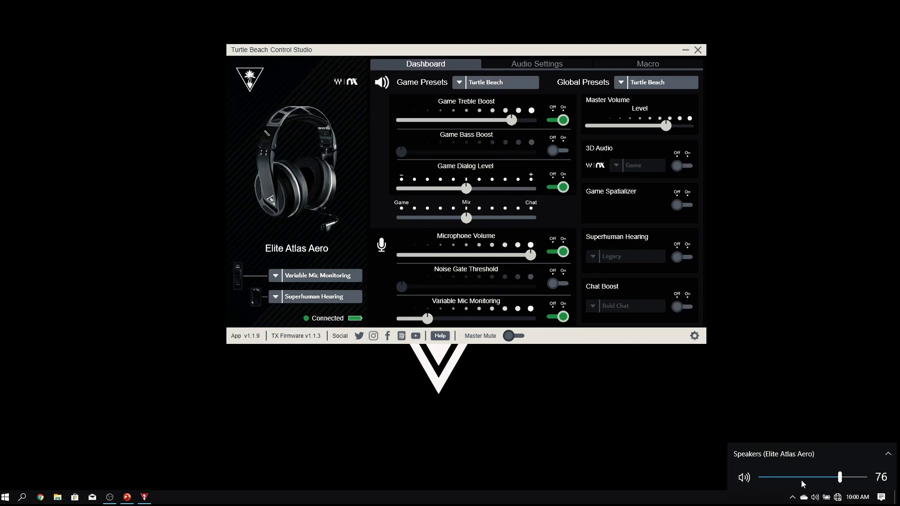
pyautogui.moveTo(801, 478); pyautogui.dragTo(843, 481)
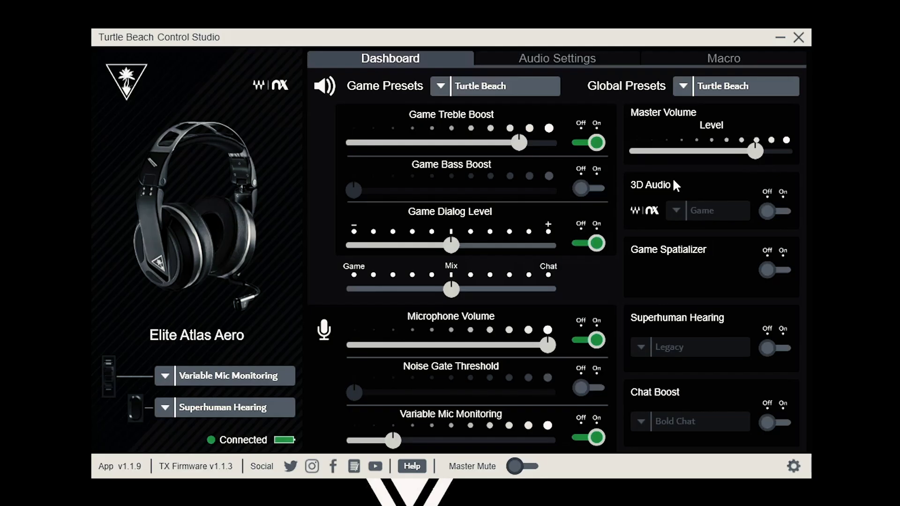
# Step: Turn on 3D Audio, review its modes, and enable Game Spatializer
pyautogui.click(777, 220)
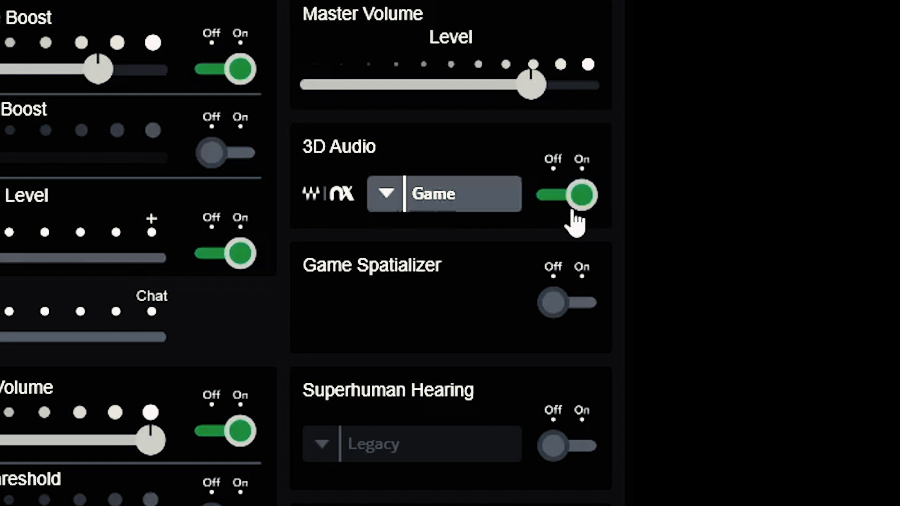
pyautogui.click(389, 194)
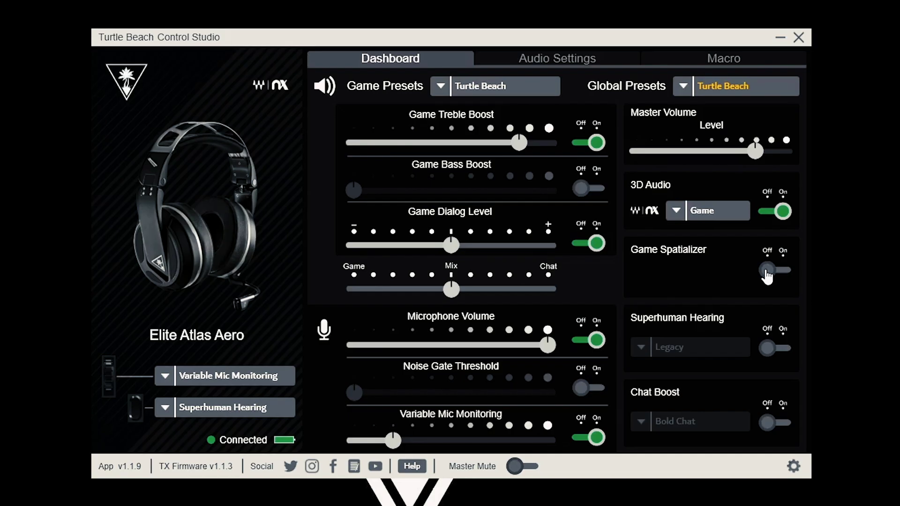
pyautogui.click(767, 271)
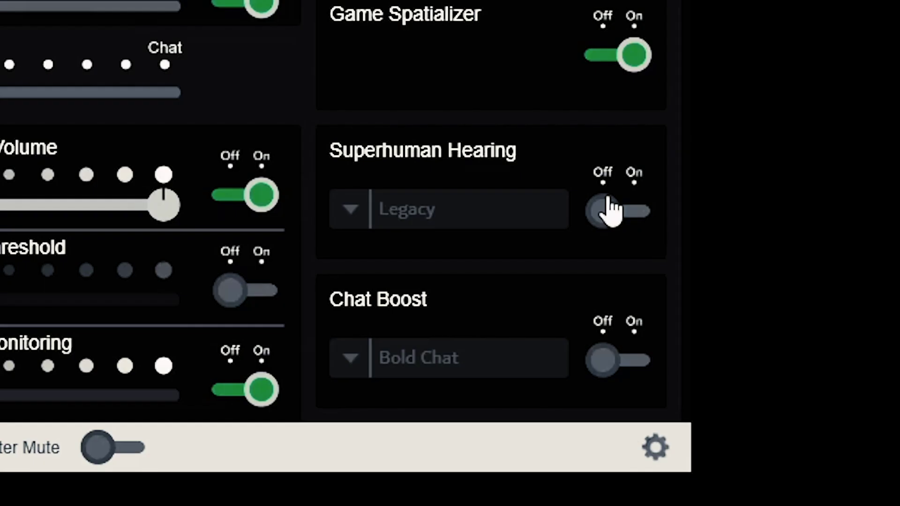
# Step: Enable Superhuman Hearing in Legacy mode and Chat Boost in Bold Chat mode
pyautogui.click(611, 211)
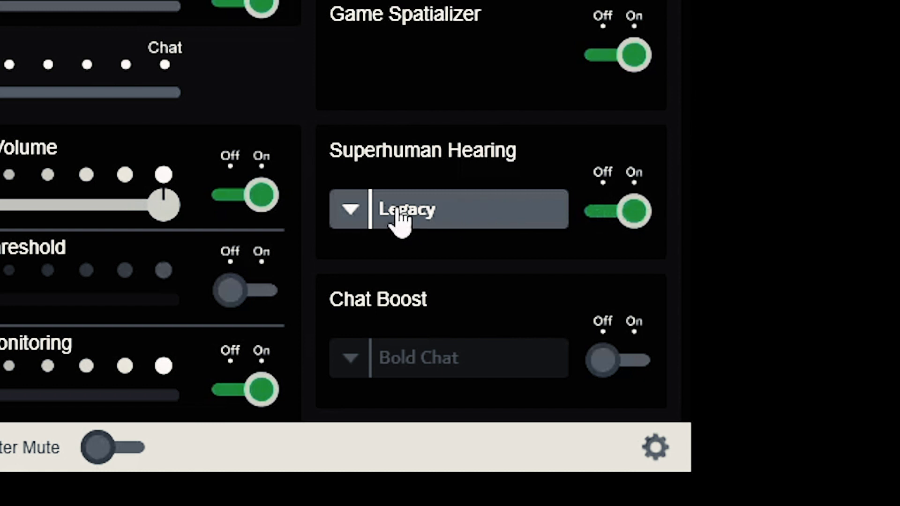
pyautogui.click(342, 220)
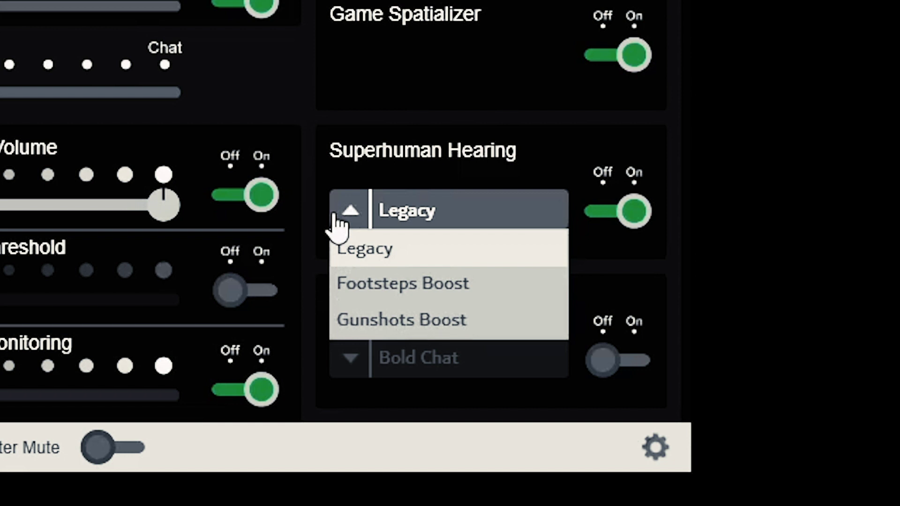
pyautogui.click(337, 225)
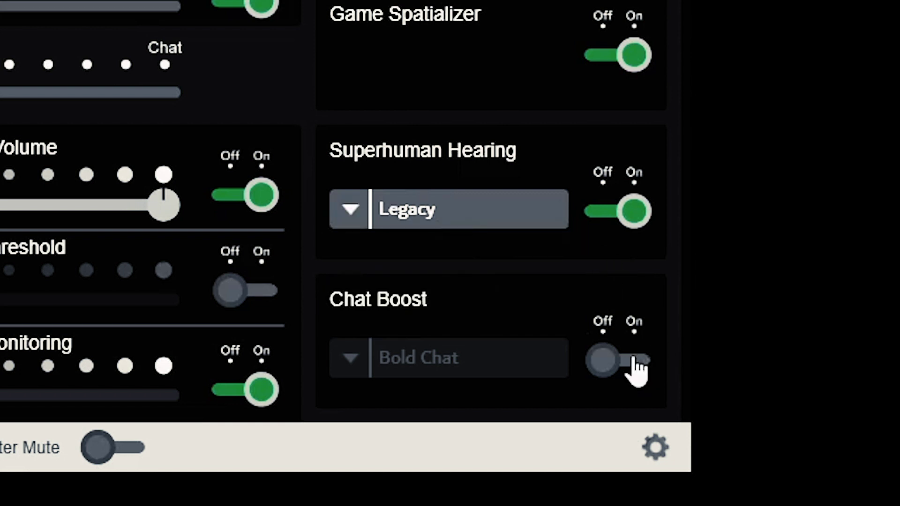
pyautogui.click(635, 363)
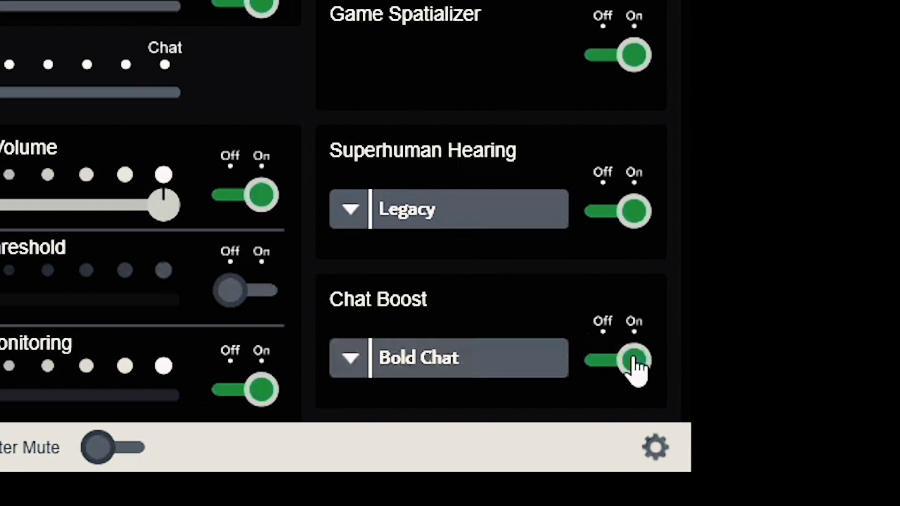
pyautogui.click(517, 366)
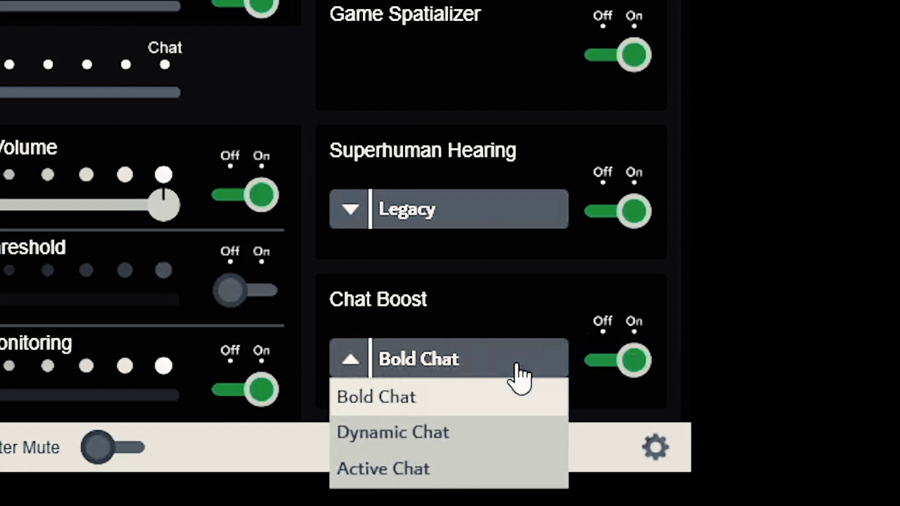
pyautogui.click(517, 366)
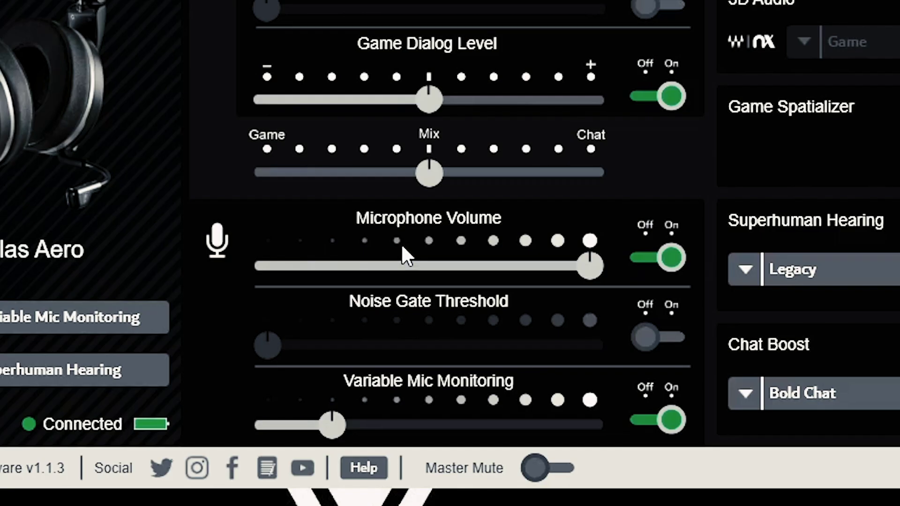
# Step: Drop Microphone Volume to minimum, enable Noise Gate Threshold, and set the first headset control to Game / Chat Mix
pyautogui.click(428, 266)
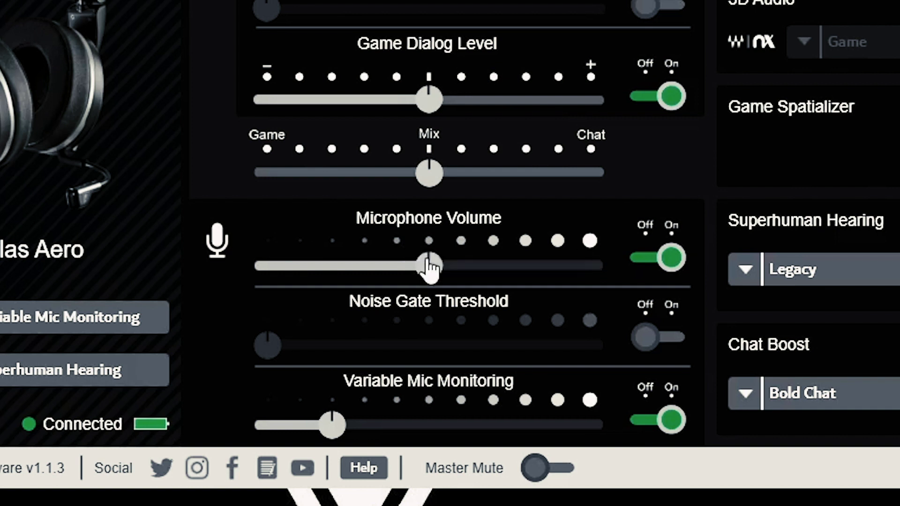
pyautogui.click(259, 266)
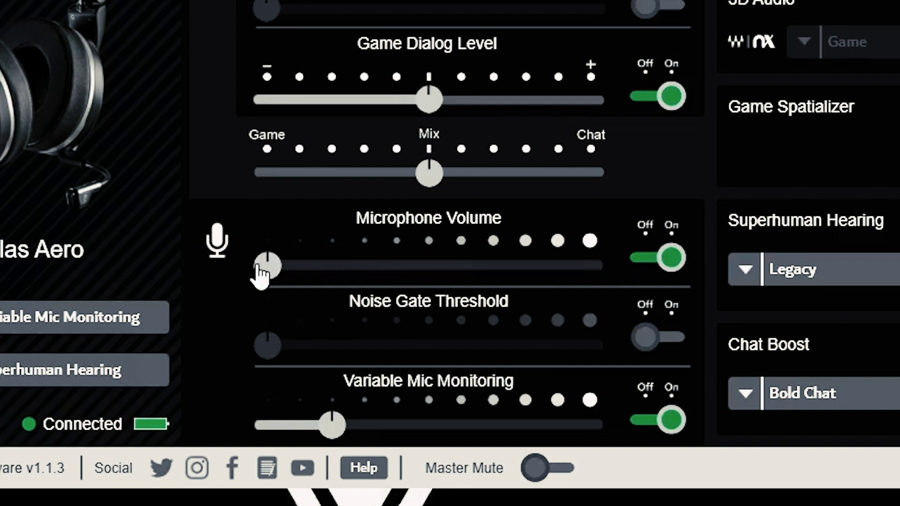
pyautogui.click(667, 273)
pyautogui.click(667, 273)
pyautogui.click(581, 387)
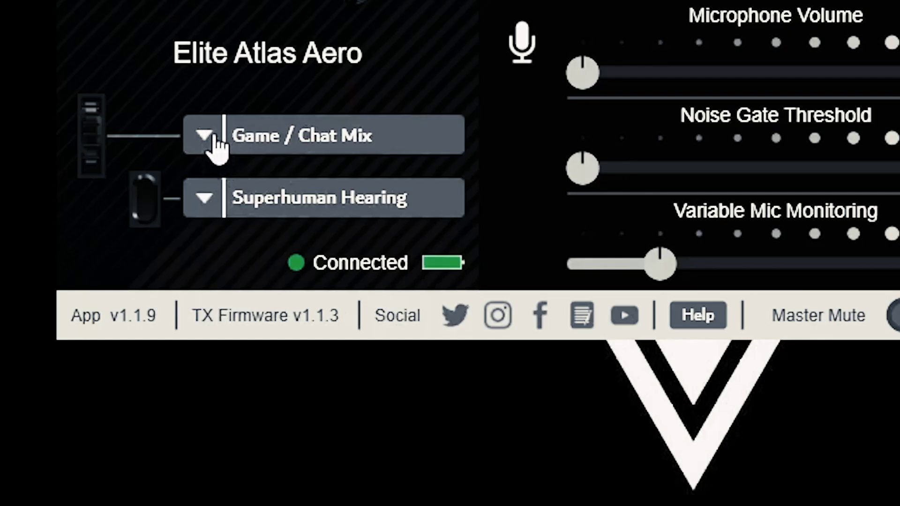
pyautogui.click(166, 376)
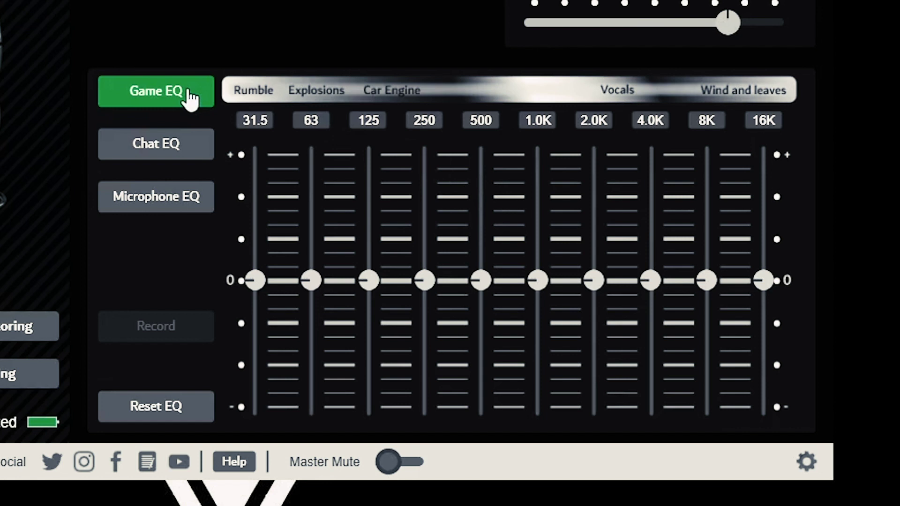
# Step: Switch from Game EQ through Chat EQ to Microphone EQ and start recording a mic sample
pyautogui.click(190, 149)
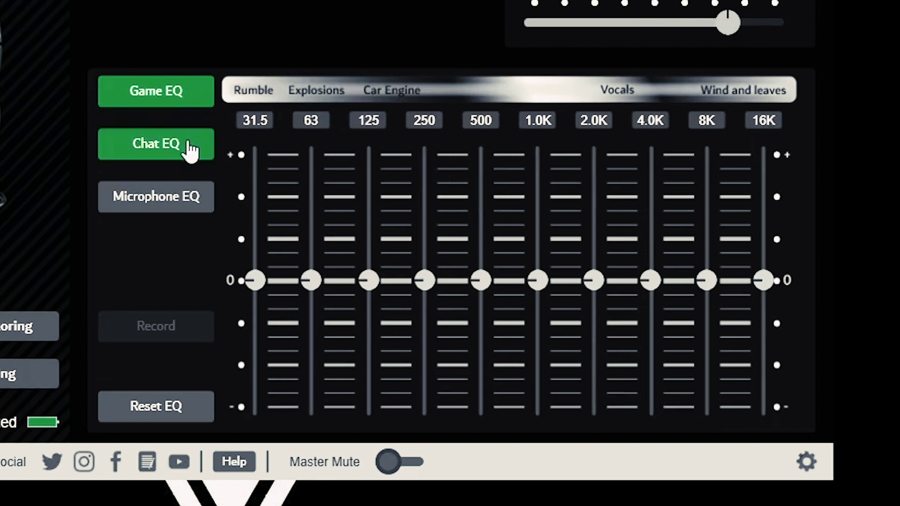
pyautogui.click(182, 193)
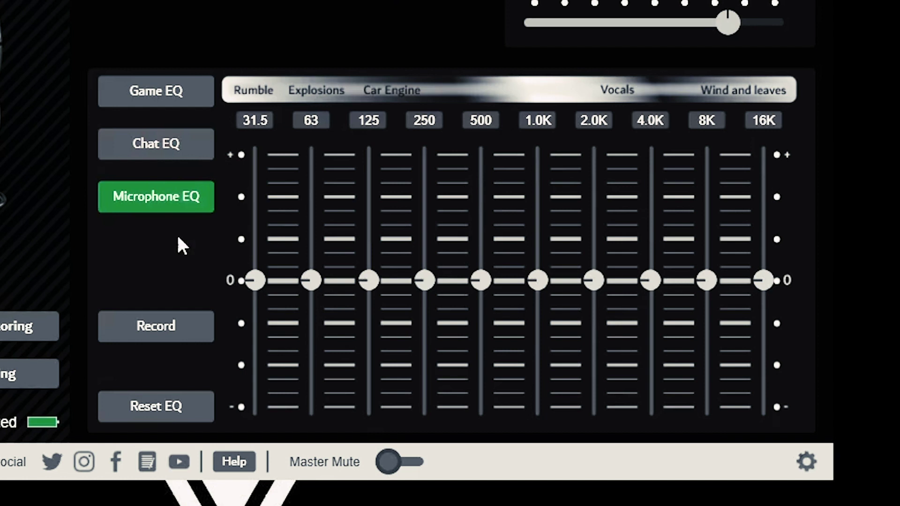
pyautogui.click(187, 326)
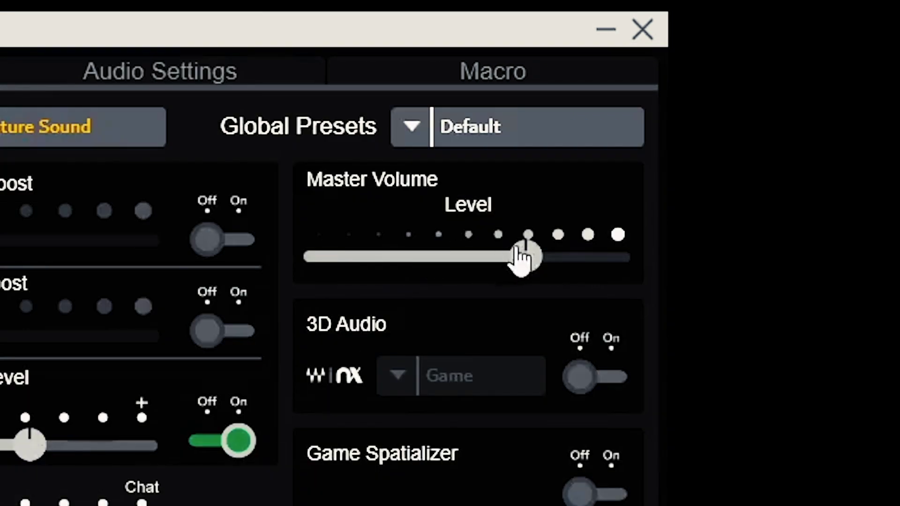
# Step: Nudge Master Volume up and save the current settings as a new global preset
pyautogui.moveTo(520, 258); pyautogui.dragTo(553, 258)
pyautogui.click(415, 134)
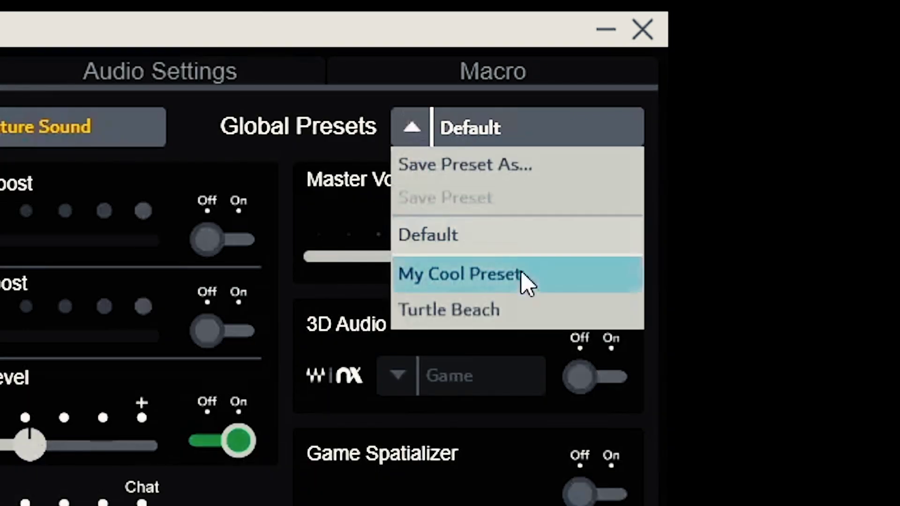
pyautogui.click(519, 181)
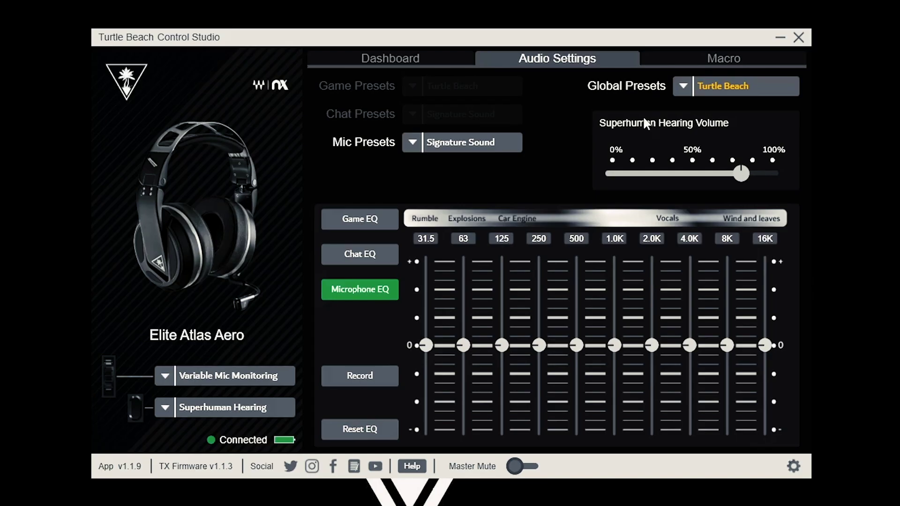
# Step: Assign K as the Macro hotkey that toggles 3D Audio
pyautogui.click(722, 59)
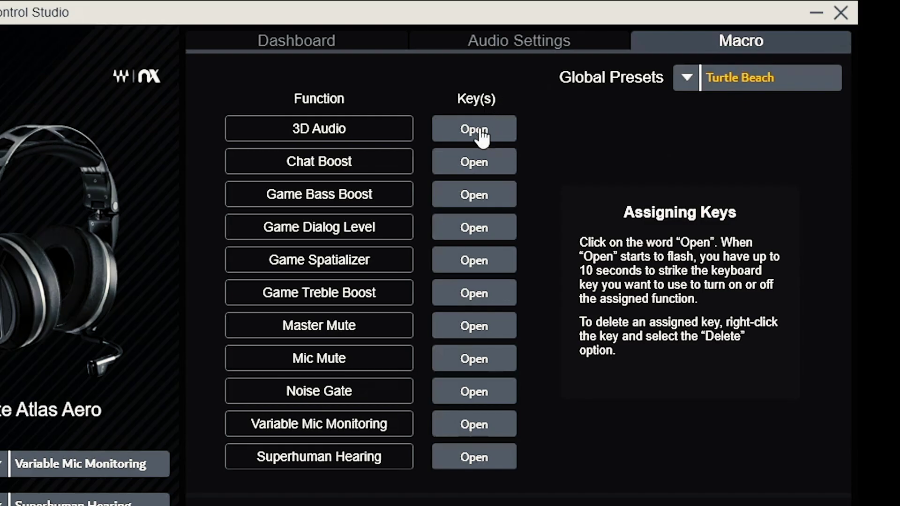
pyautogui.click(528, 124)
pyautogui.press('k')
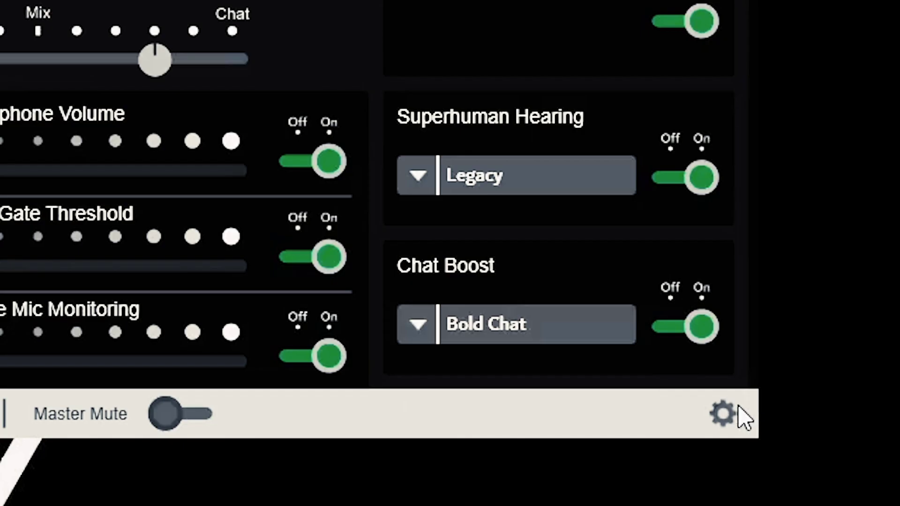
# Step: Open the Settings window with firmware notifications, preset import/export and 3D Audio Personalization
pyautogui.click(727, 414)
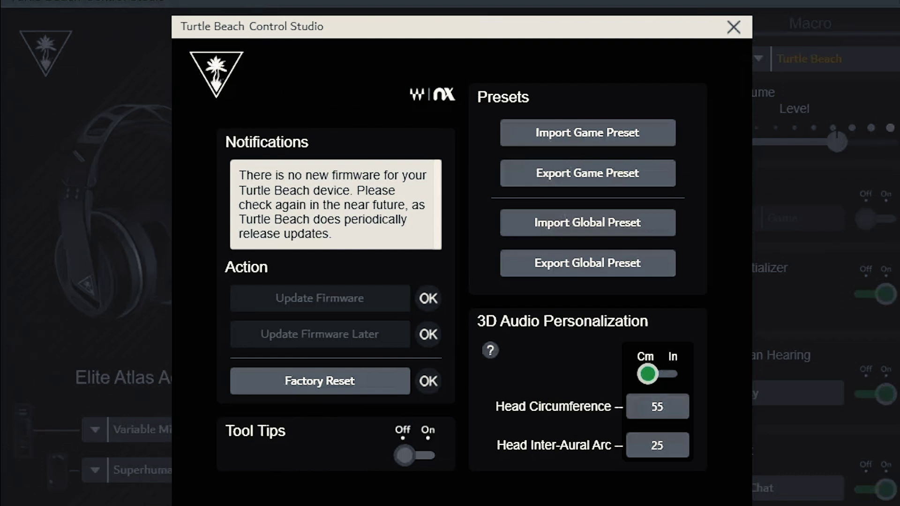